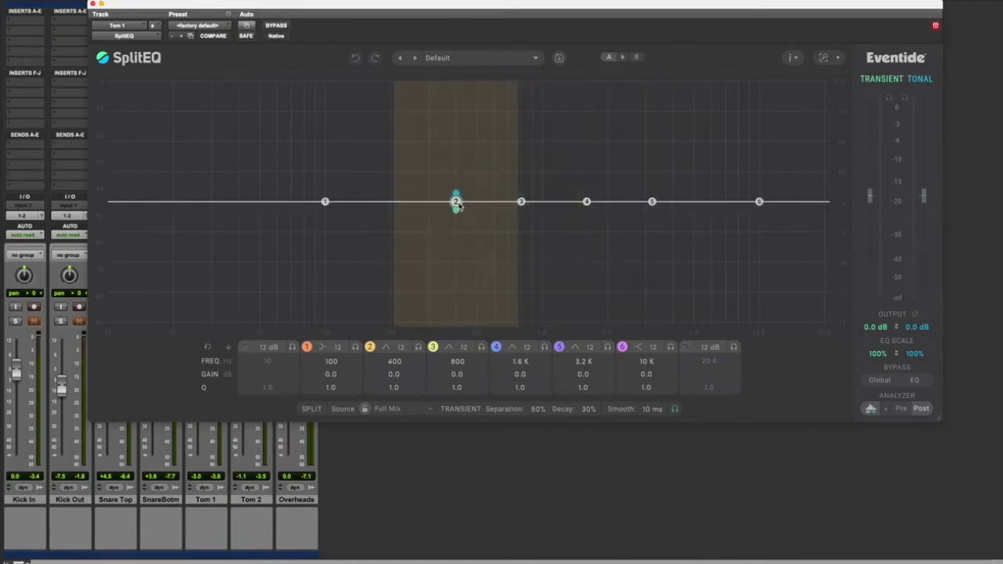
Sweep band 2 through boosts and cuts, then reset it flat at 400 Hz
mouse_move(456, 202)
mouse_down()
mouse_move(461, 194)
mouse_move(457, 204)
mouse_up()
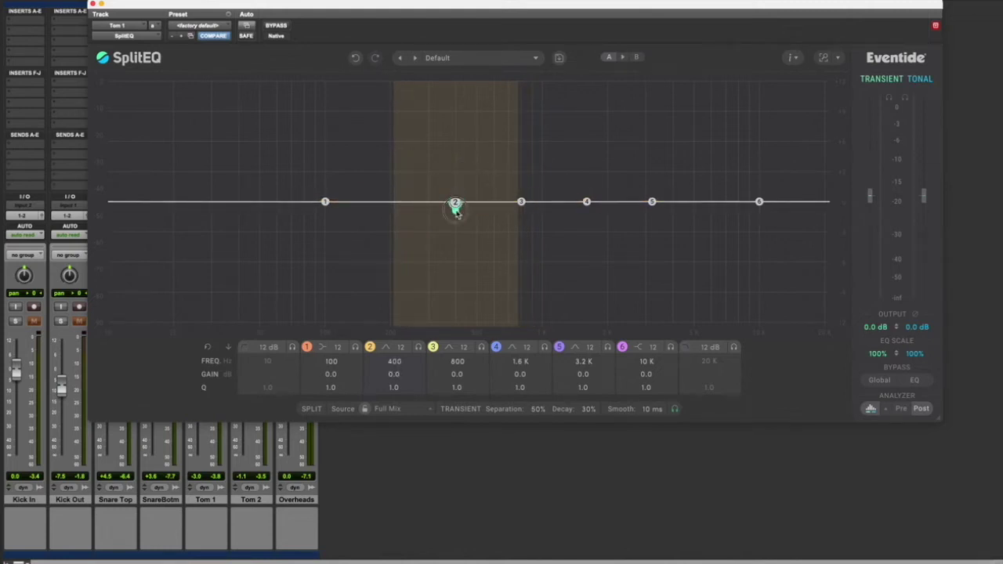
mouse_move(457, 211)
mouse_down()
mouse_move(443, 285)
mouse_move(415, 134)
mouse_move(444, 209)
mouse_move(463, 157)
mouse_move(446, 227)
mouse_up()
double_click(446, 226)
Check band 2's filter shape and slope options, then solo band 2
click(394, 351)
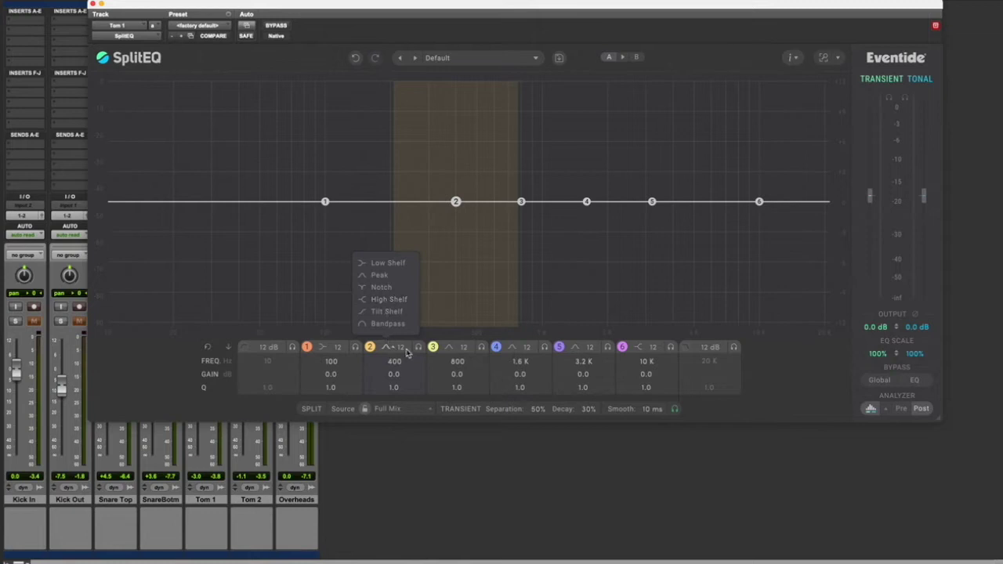
click(406, 352)
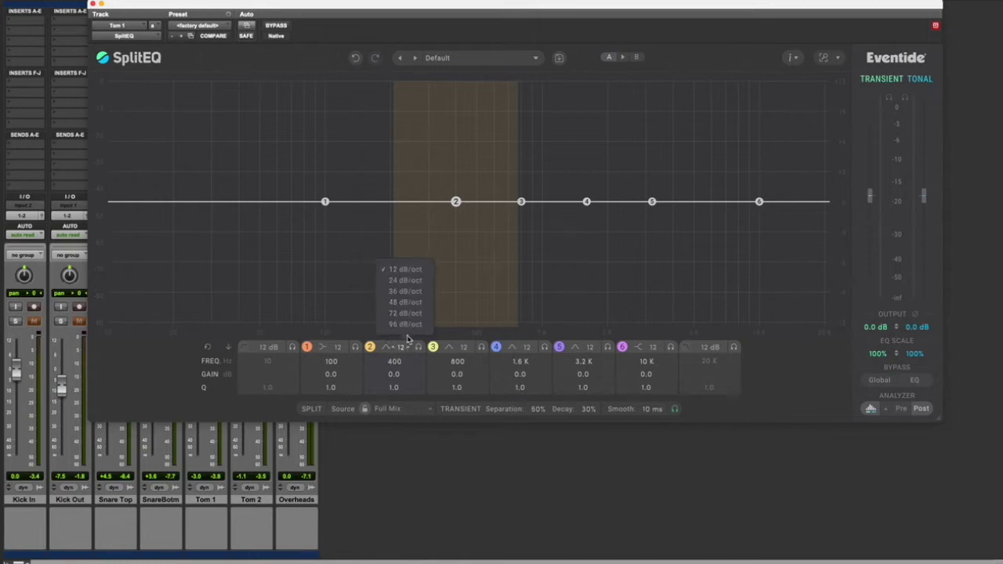
click(419, 348)
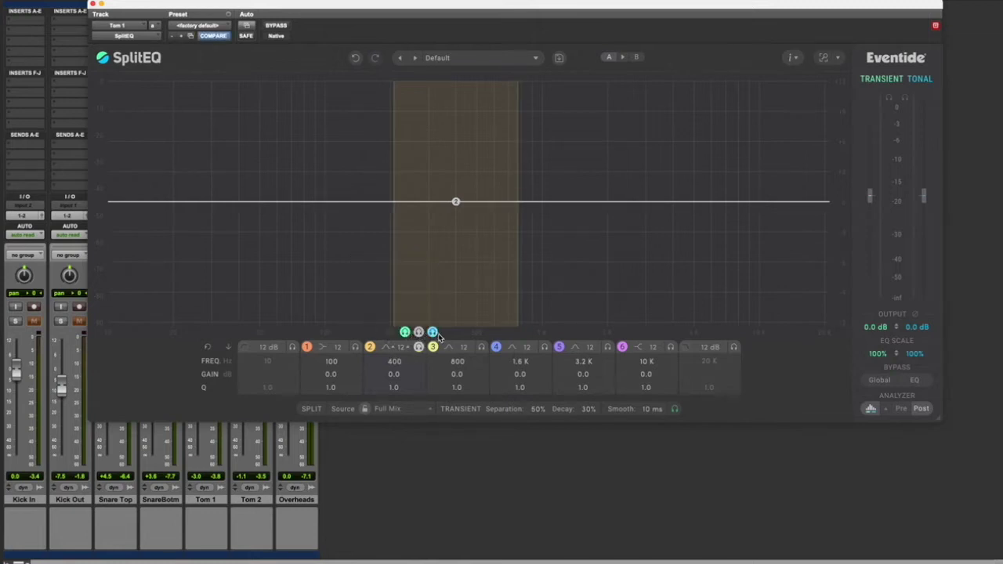
Set the split source to Tom and raise the output gain to 0.1 dB
click(395, 416)
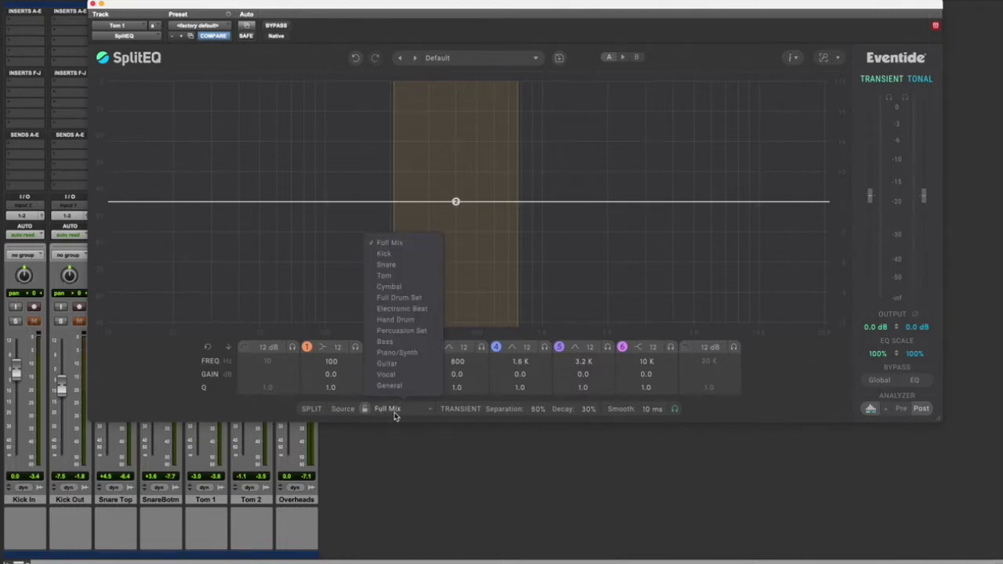
click(404, 278)
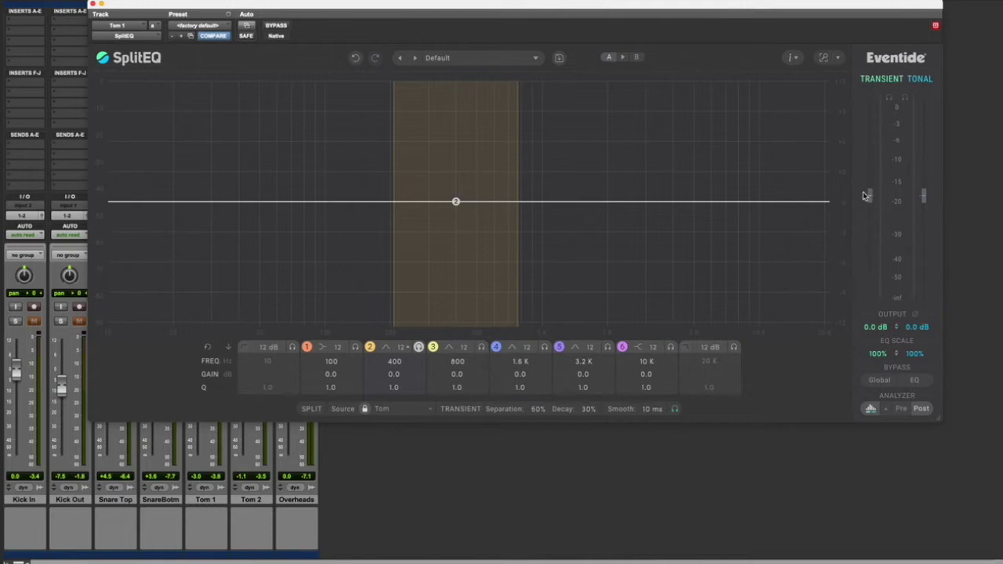
mouse_move(870, 196)
mouse_down()
mouse_move(870, 185)
mouse_move(923, 200)
mouse_up()
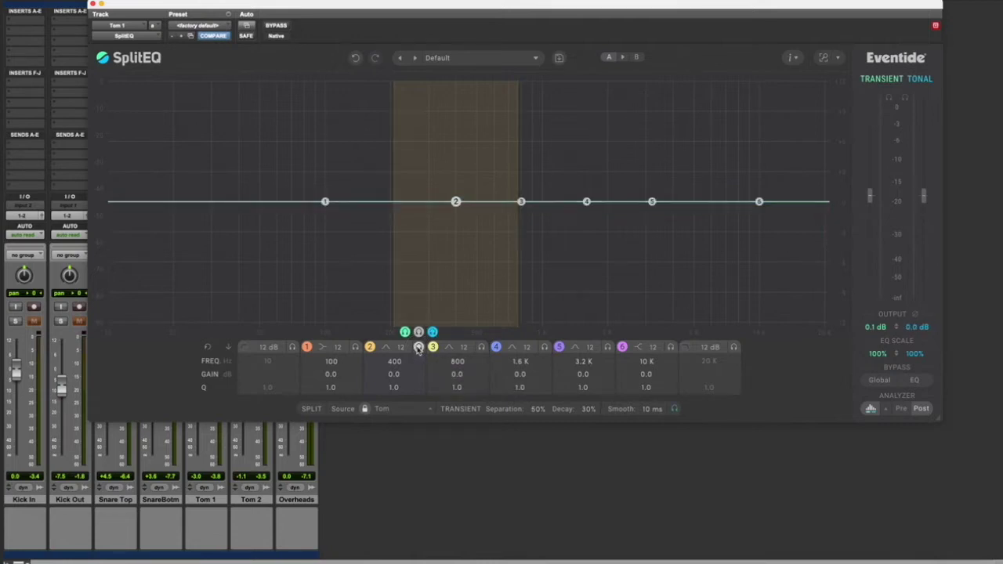
Play the drums and solo the tom's tonal layer to audition it
key(space)
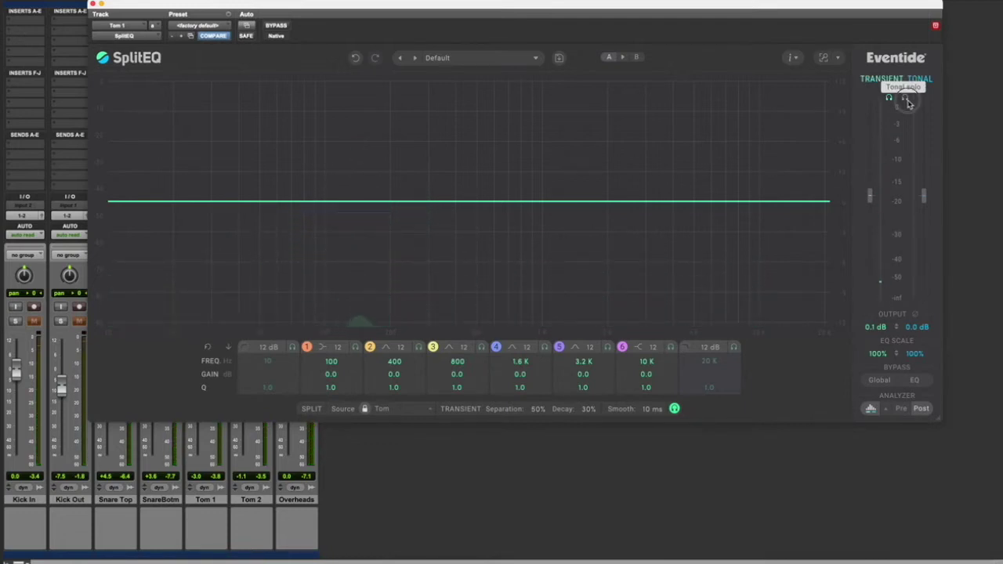
click(906, 100)
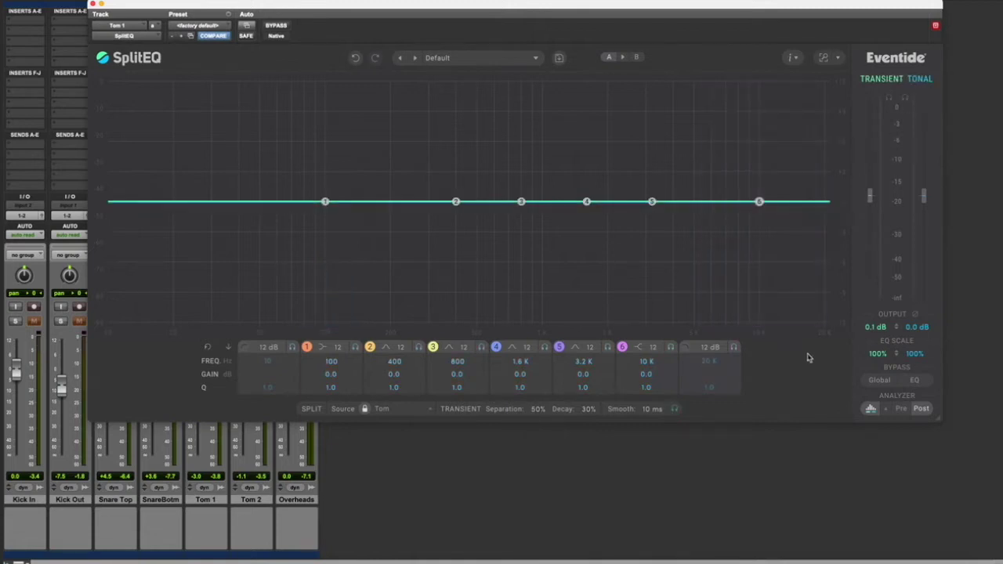
Cut the tom's tonal layer 4 dB at 119 Hz and compare against bypass
key(space)
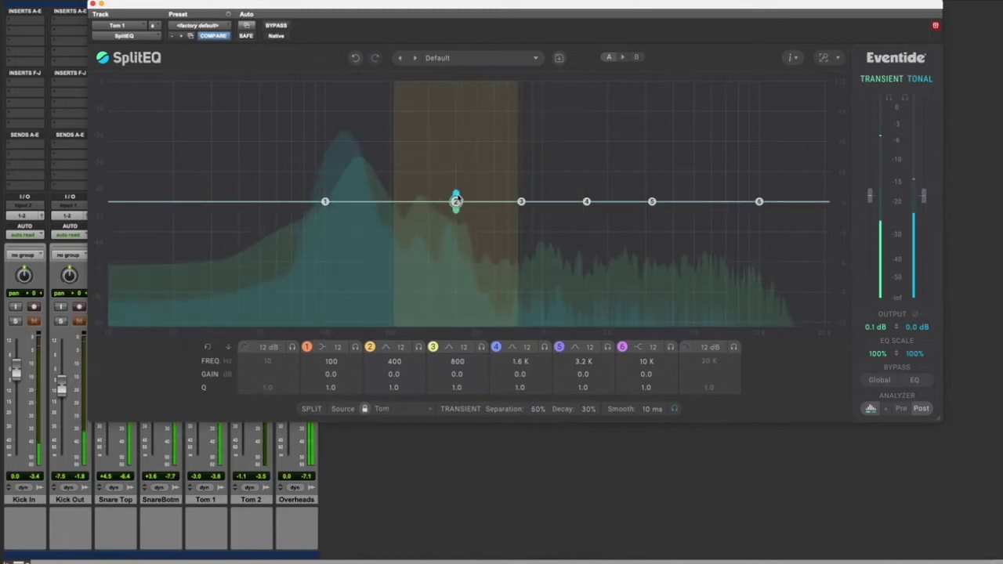
mouse_move(457, 201)
mouse_down()
mouse_move(379, 209)
mouse_move(372, 243)
mouse_move(343, 254)
mouse_move(343, 241)
mouse_up()
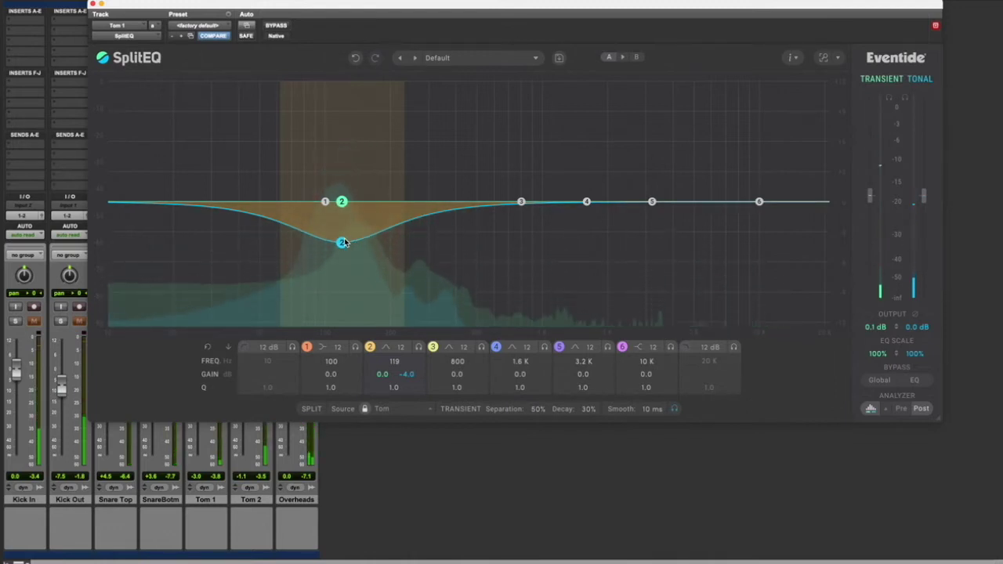
click(276, 26)
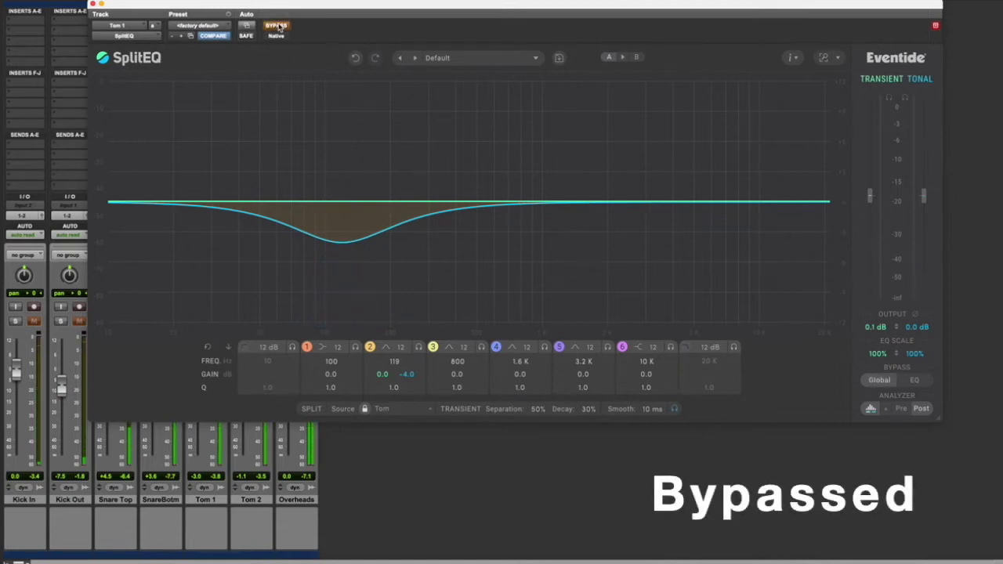
click(277, 26)
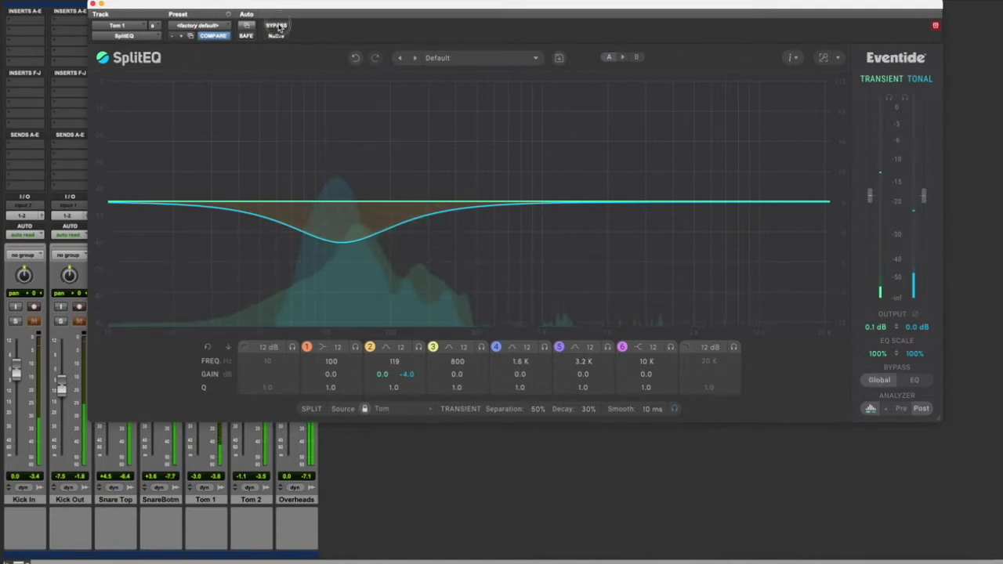
Compare against bypass once more, then bring up the Kick Out track's SplitEQ
click(278, 27)
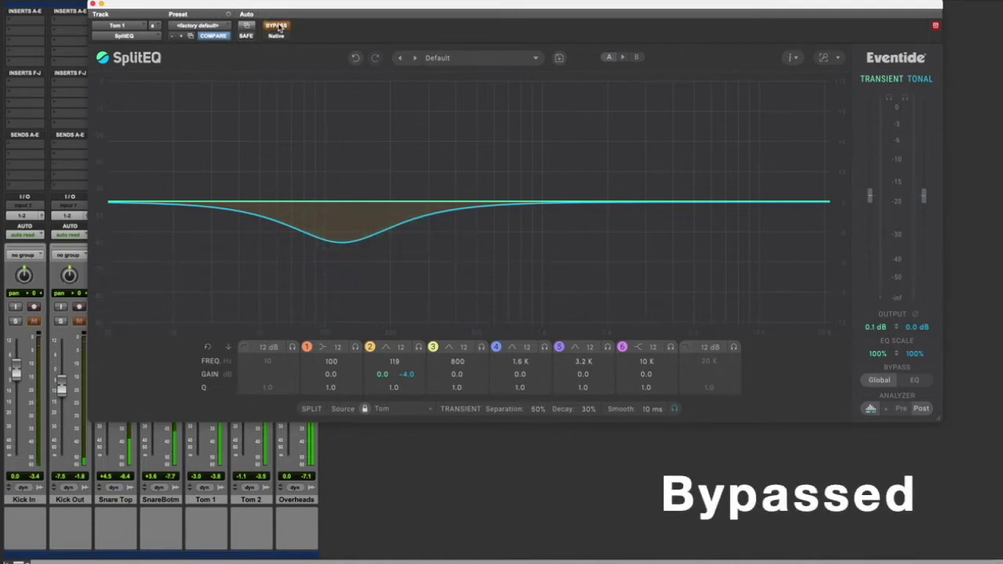
click(278, 26)
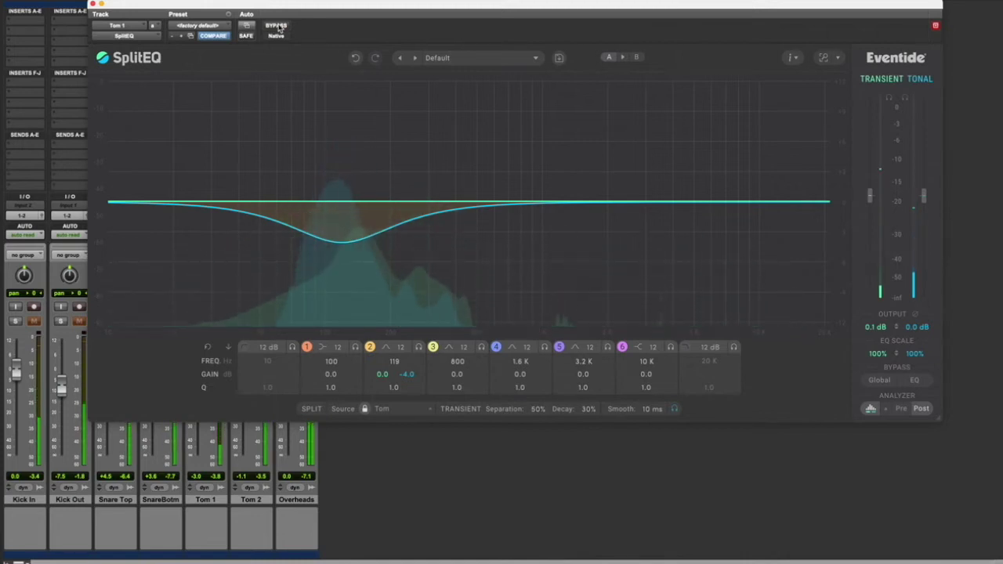
click(388, 323)
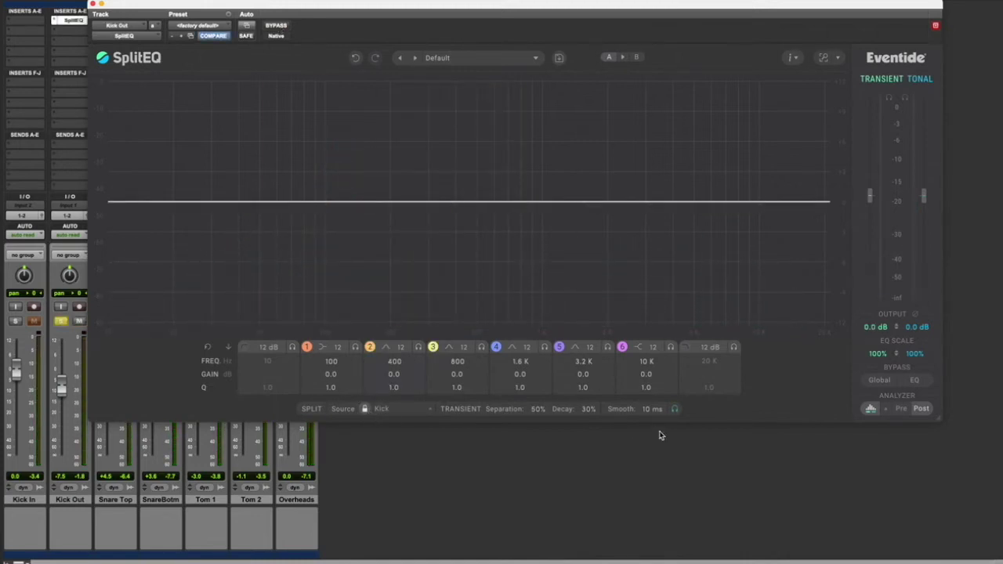
key(space)
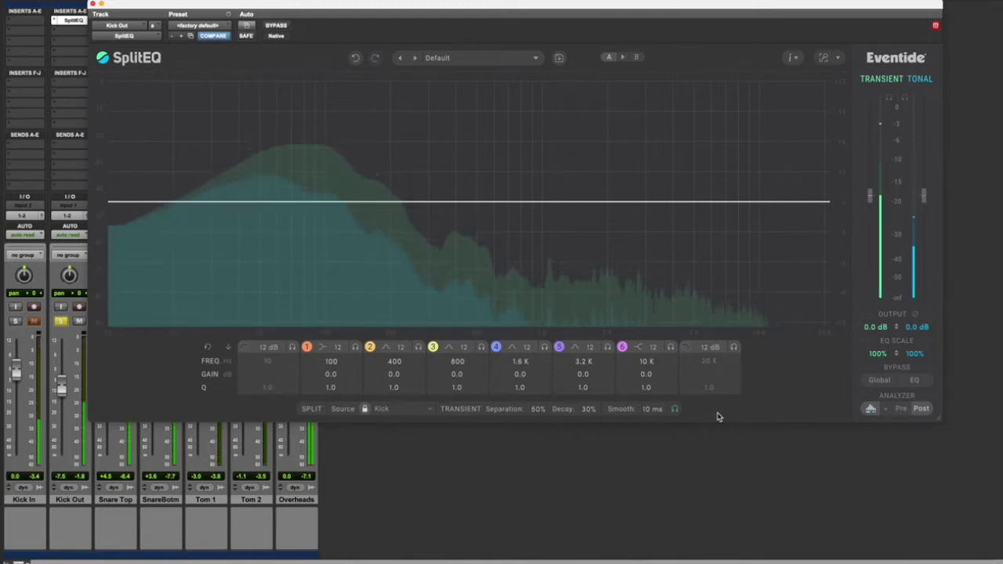
click(889, 99)
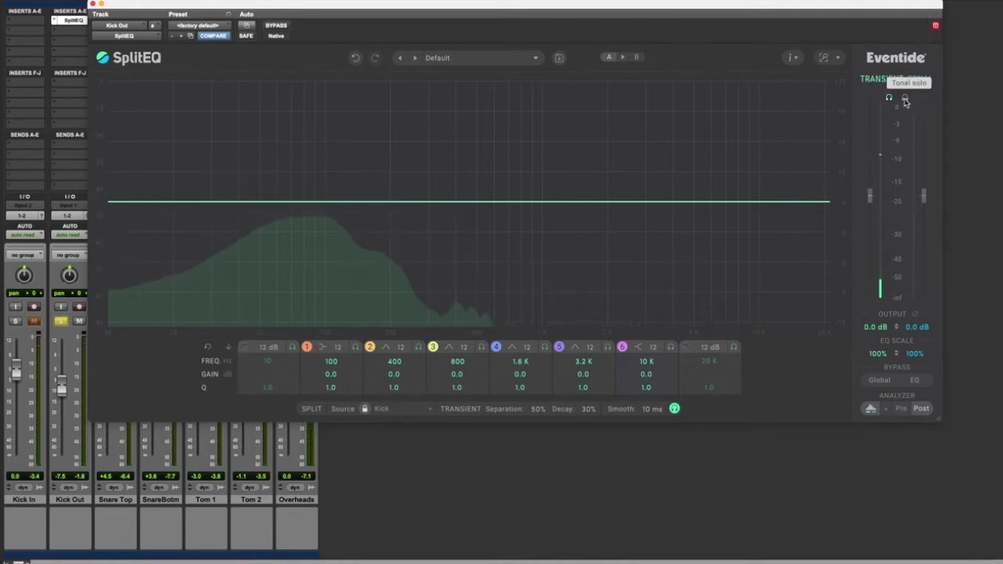
click(906, 99)
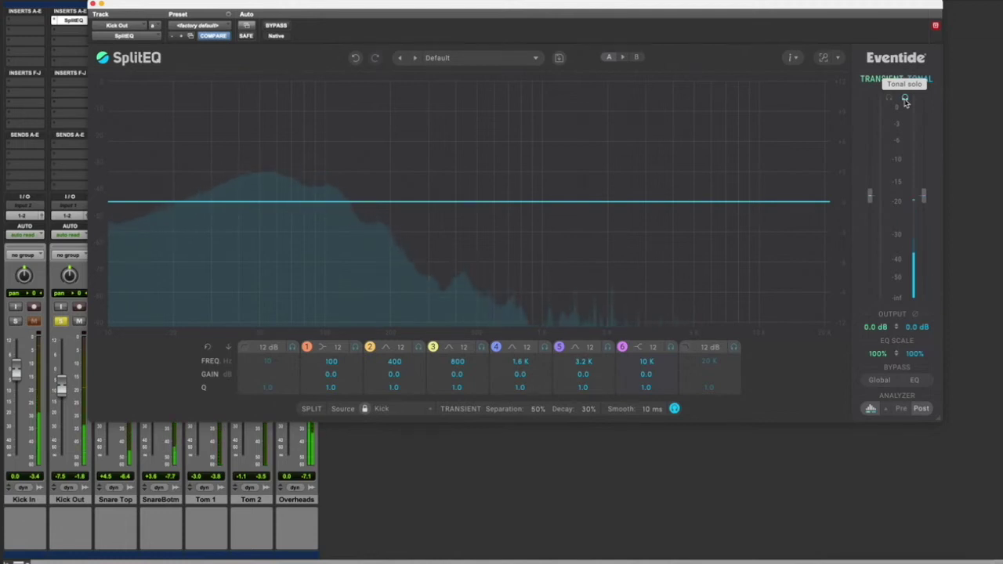
click(905, 100)
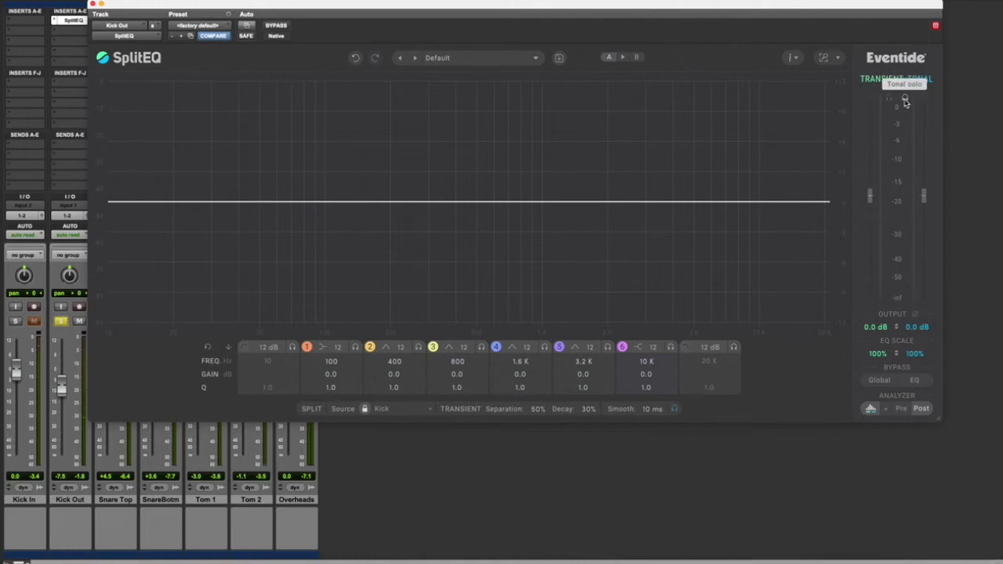
mouse_move(409, 215)
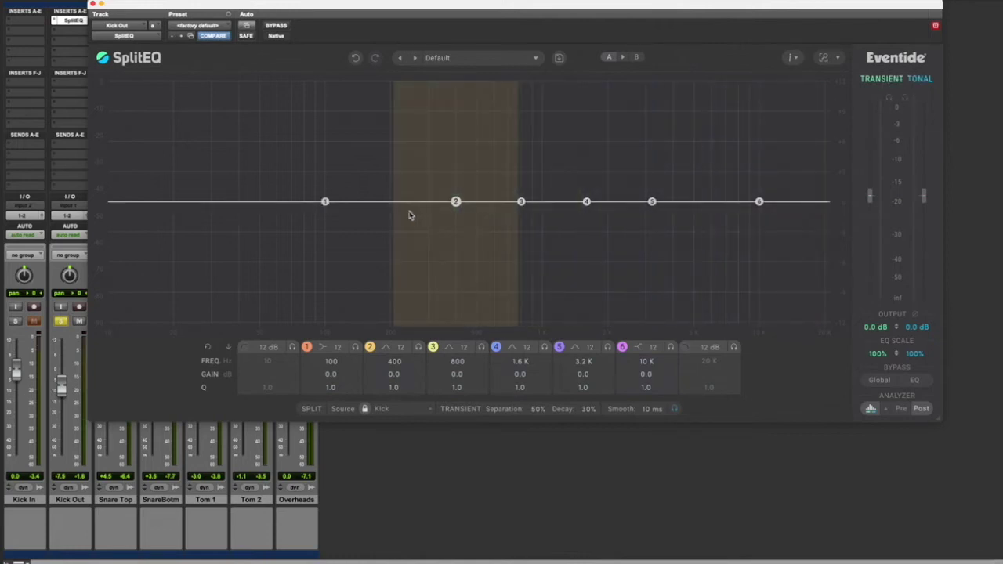
Add a tonal-only low cut at 47 Hz on the kick and compare against bypass
double_click(110, 203)
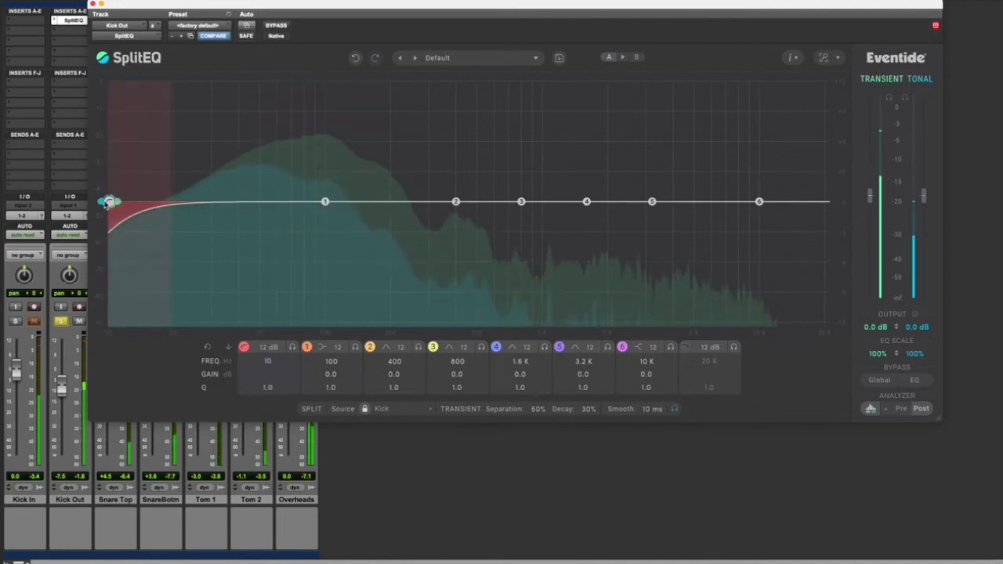
drag(109, 202, 246, 259)
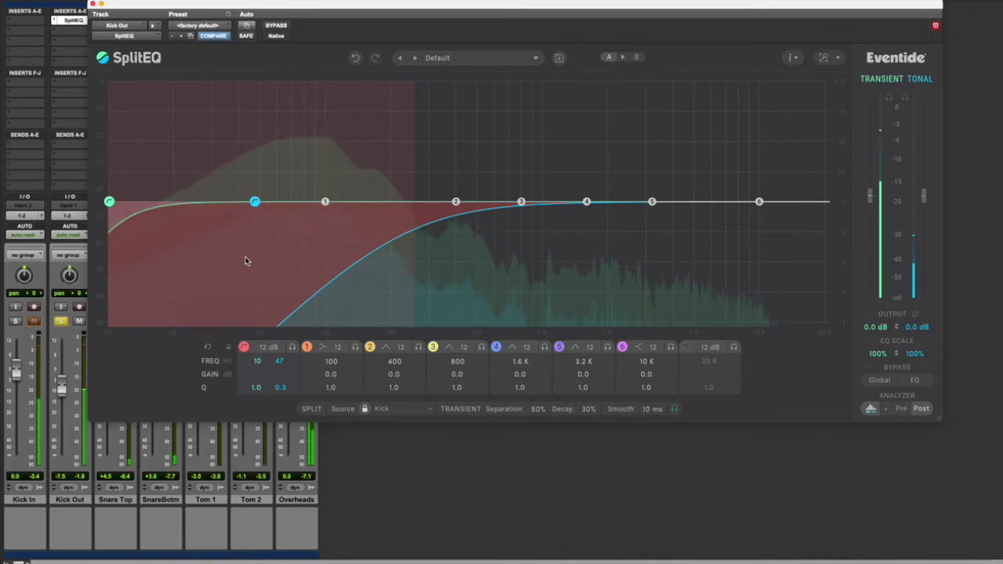
click(280, 27)
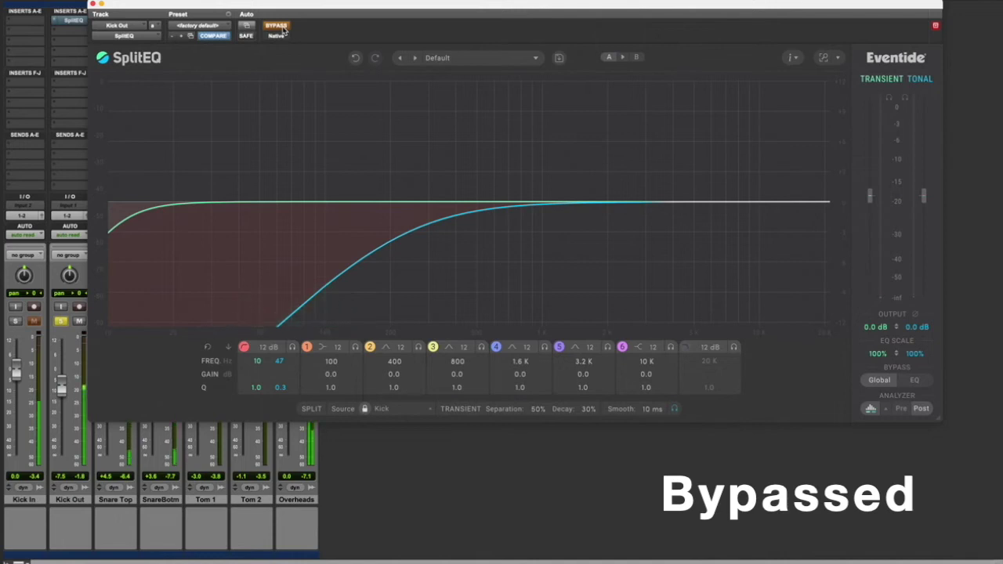
click(282, 28)
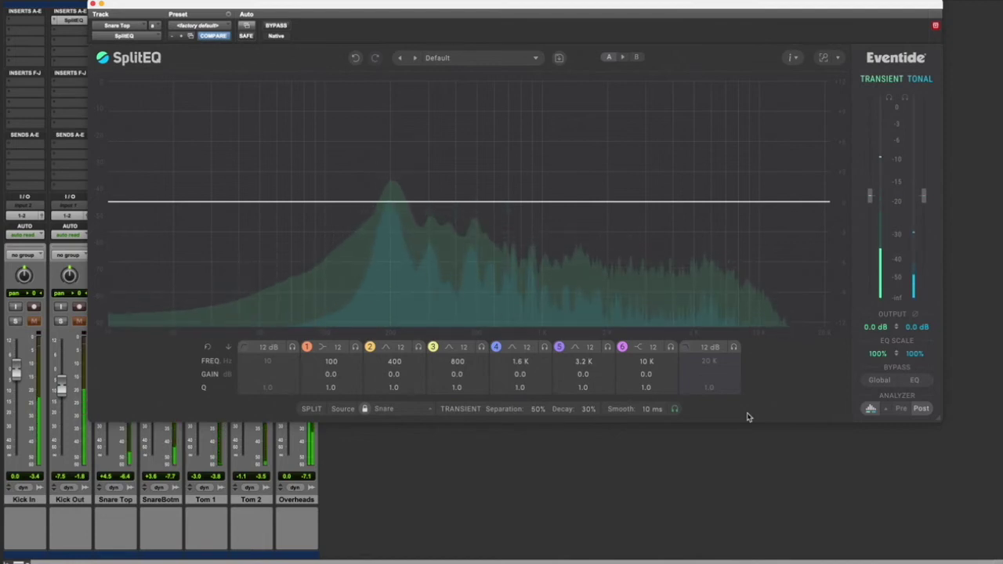
key(space)
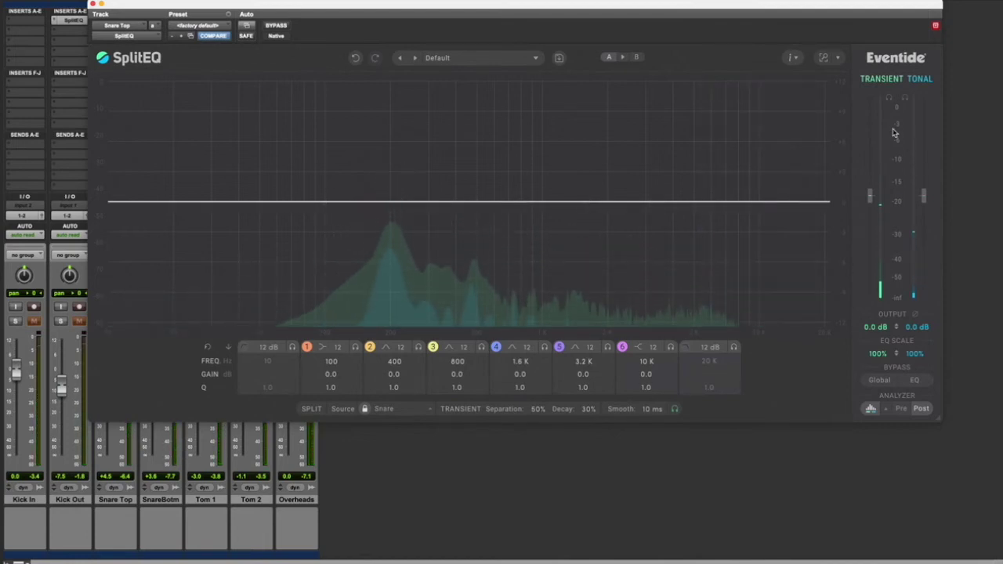
key(space)
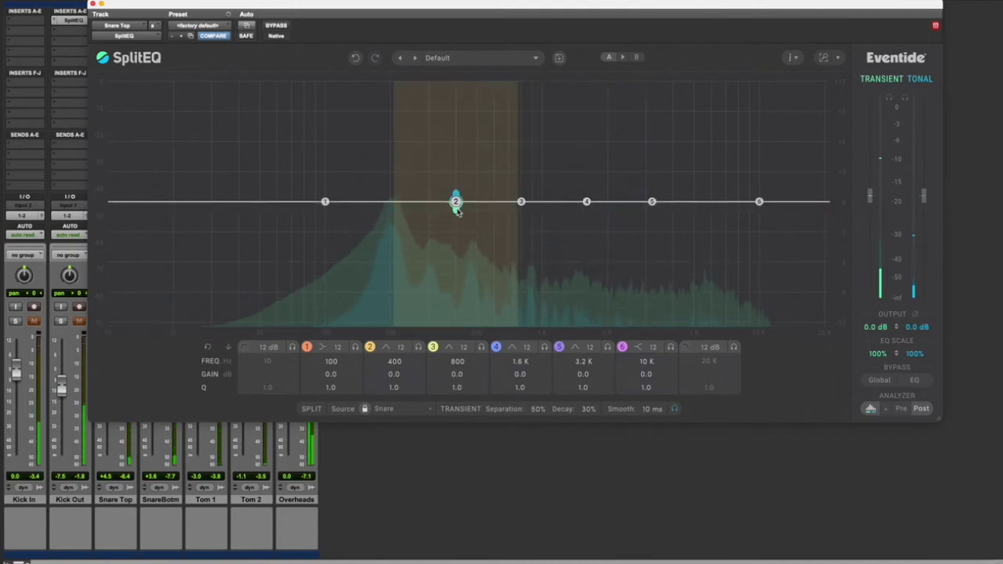
Boost band 2 by 3.2 dB at 179 Hz on the snare, comparing twice against bypass
mouse_move(457, 202)
mouse_down()
mouse_move(402, 200)
mouse_move(376, 178)
mouse_move(384, 182)
mouse_up()
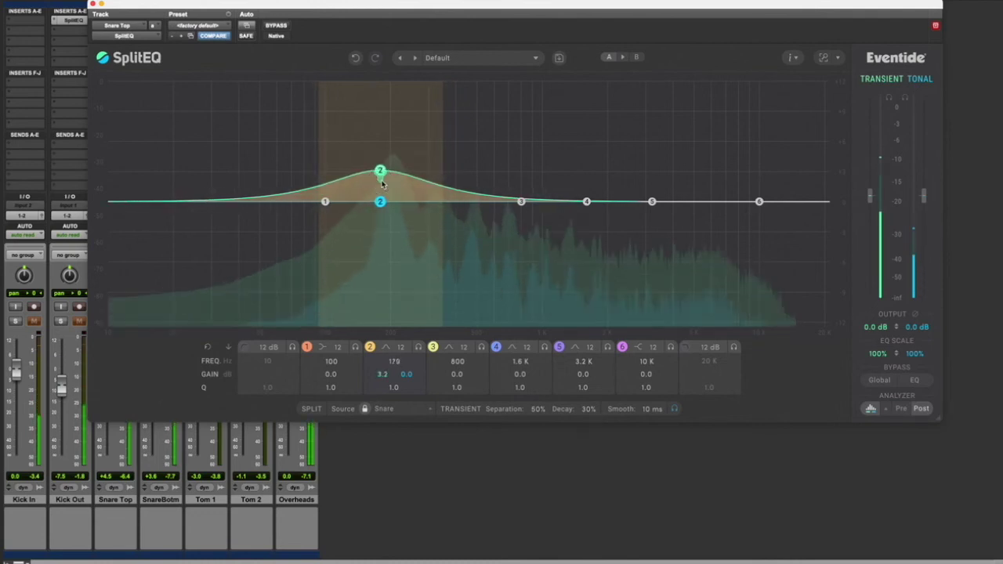
click(282, 29)
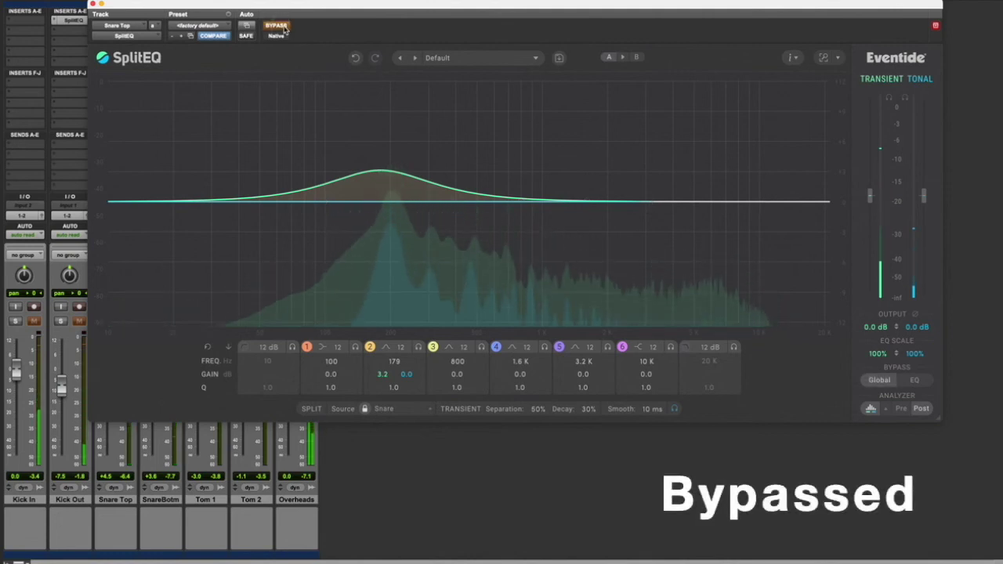
click(284, 29)
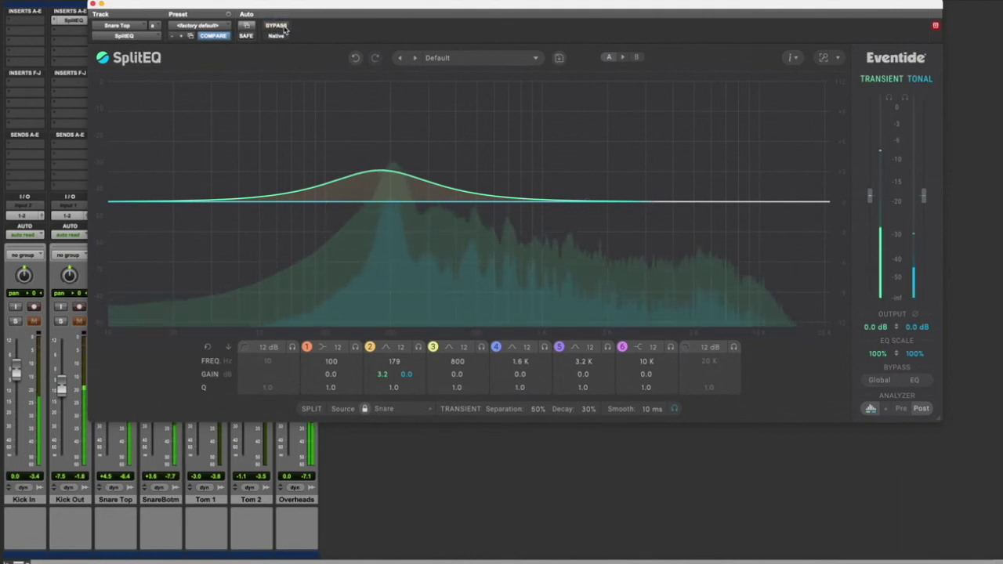
click(284, 29)
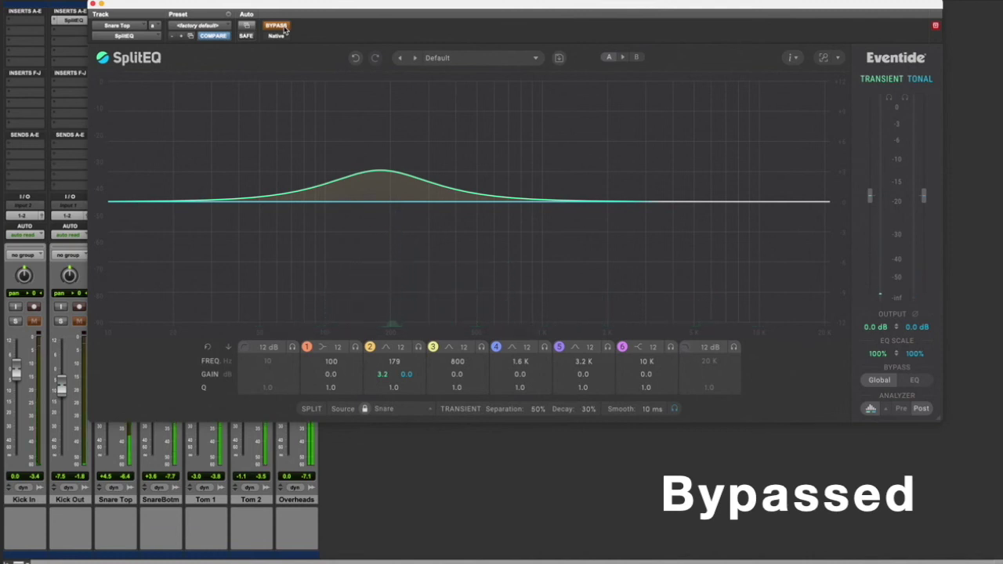
click(284, 29)
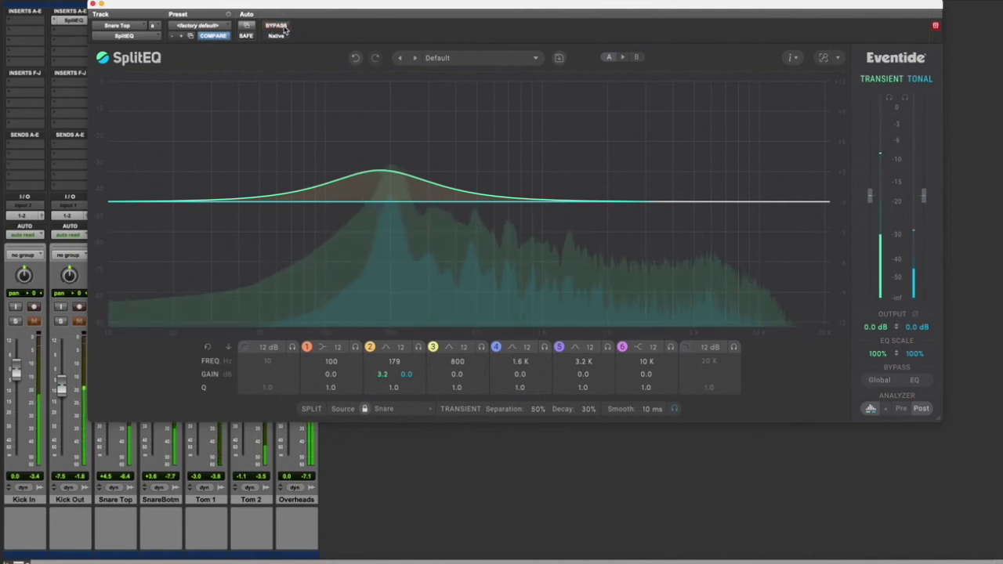